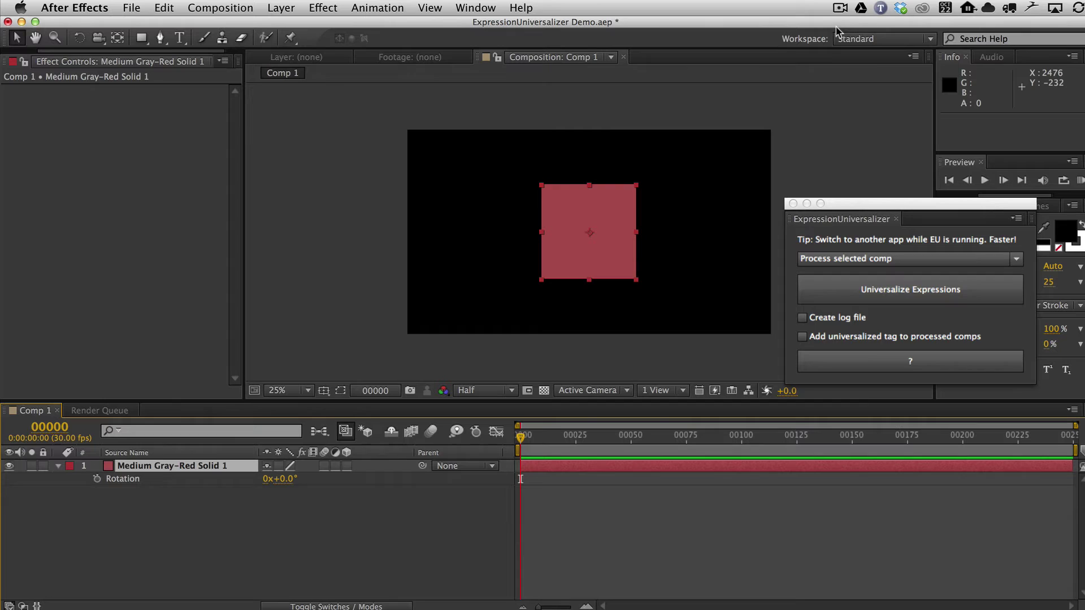
# - Add an Angle Control effect to the red solid layer
pyautogui.click(213, 512)
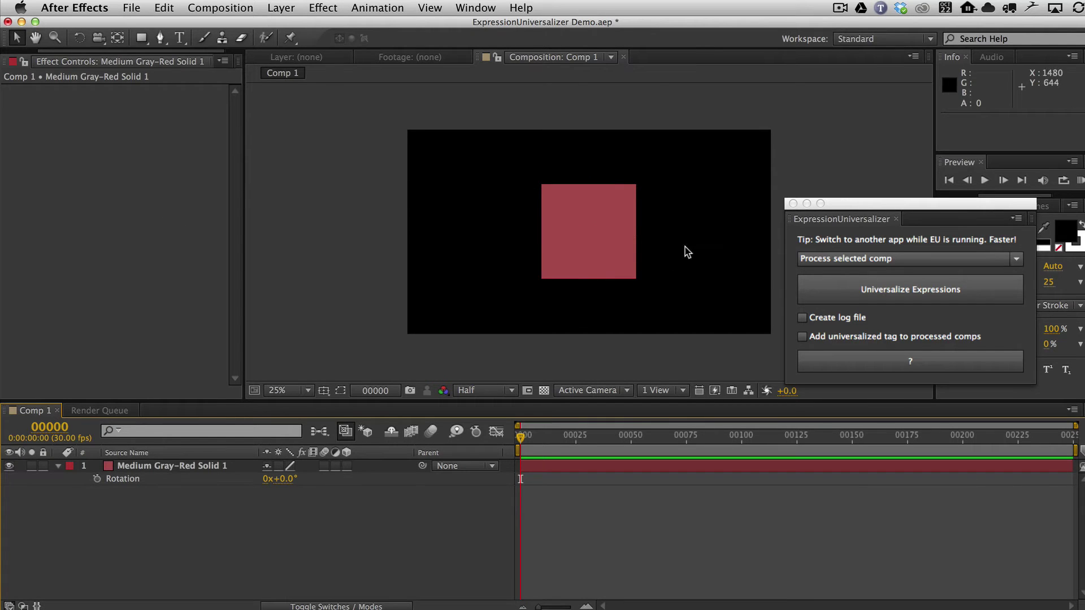
pyautogui.click(202, 467)
pyautogui.click(386, 9)
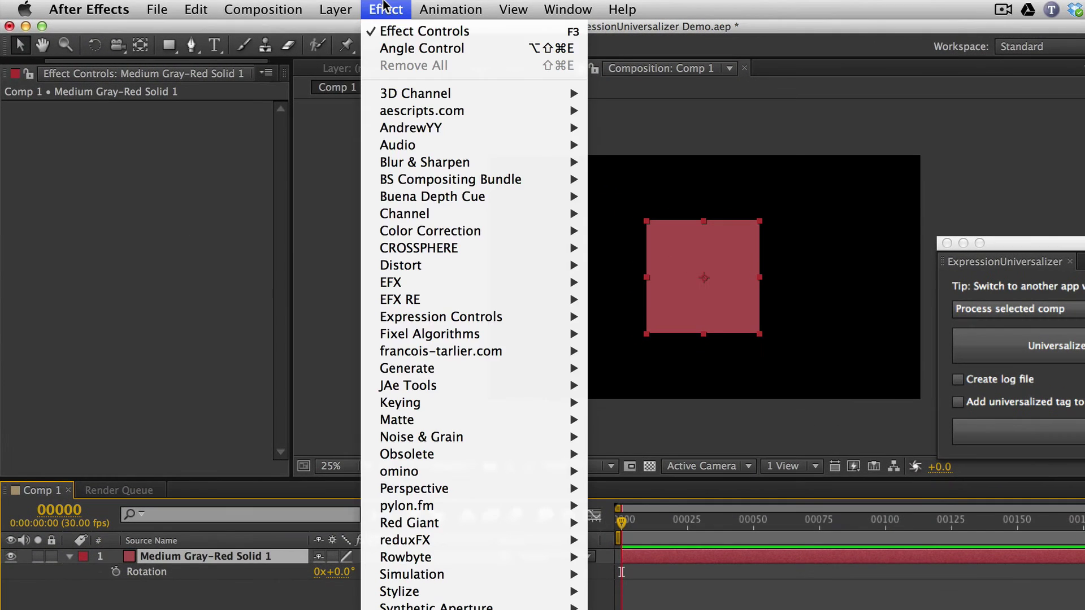
pyautogui.moveTo(436, 312)
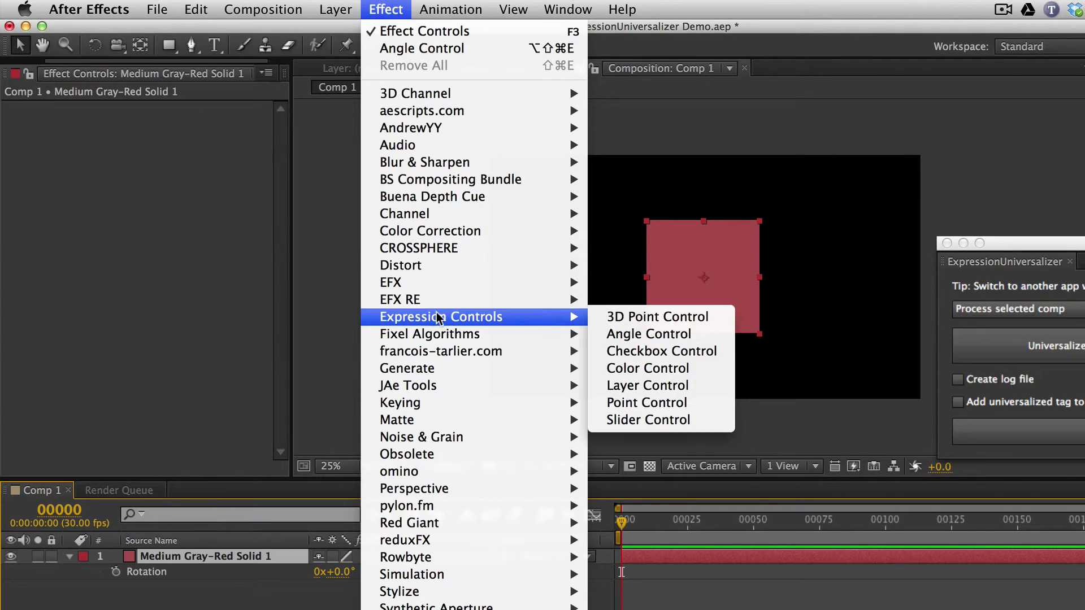
pyautogui.click(639, 334)
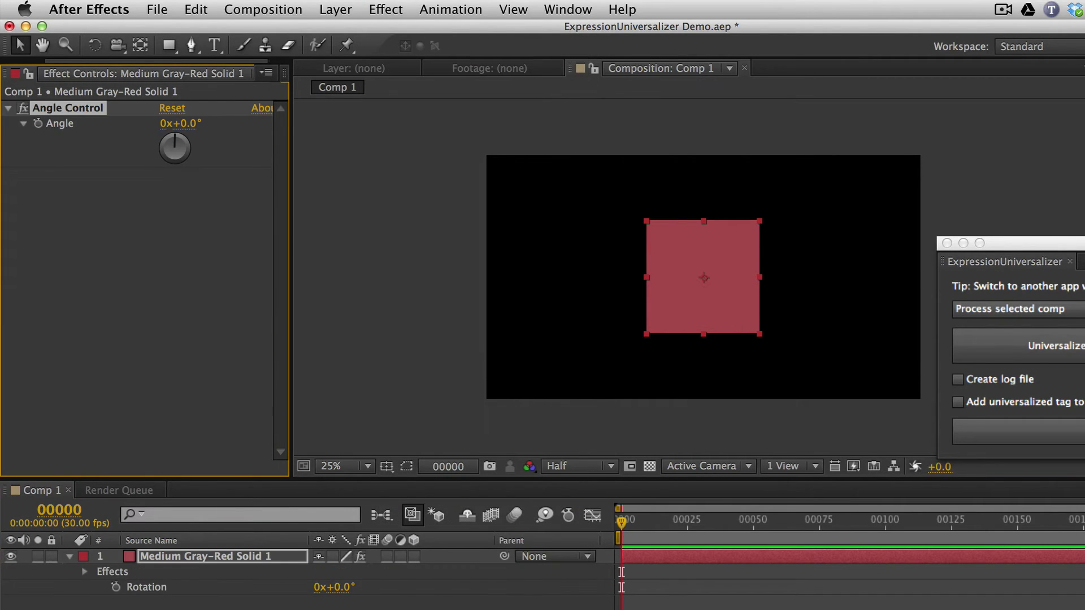
# - Link the solid's Rotation to the Angle Control with an expression and set Angle to 109°
pyautogui.keyDown('alt'); pyautogui.click(116, 587); pyautogui.keyUp('alt')
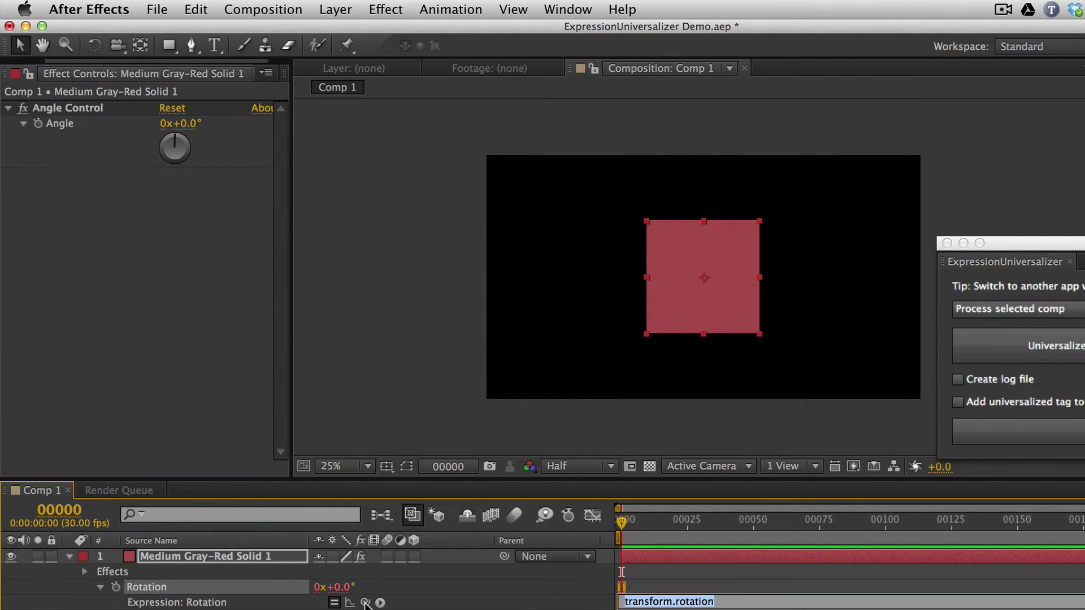
pyautogui.moveTo(365, 602); pyautogui.dragTo(58, 125)
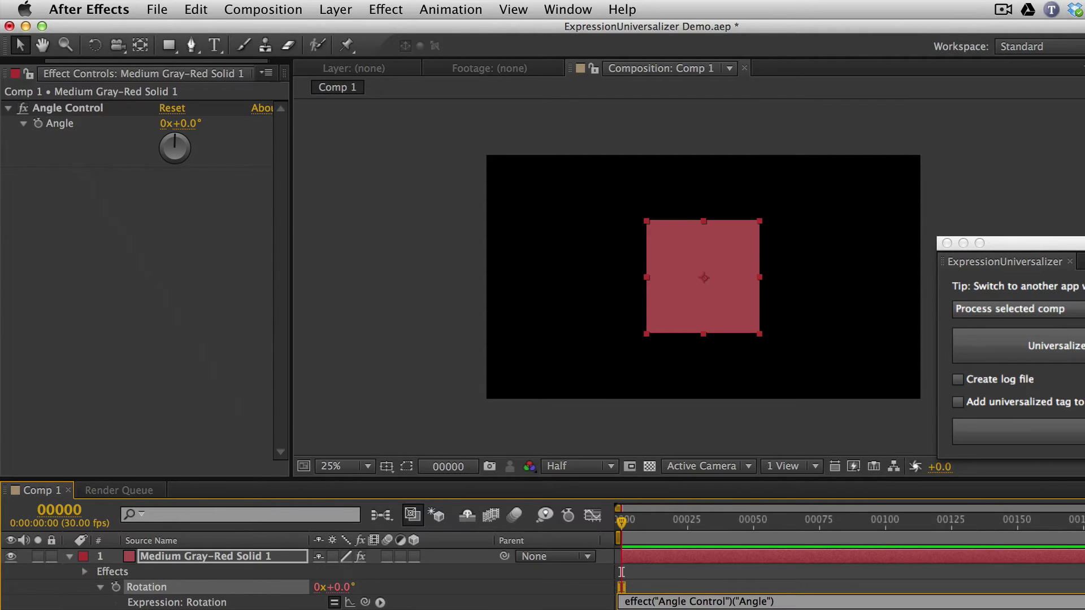
pyautogui.click(490, 432)
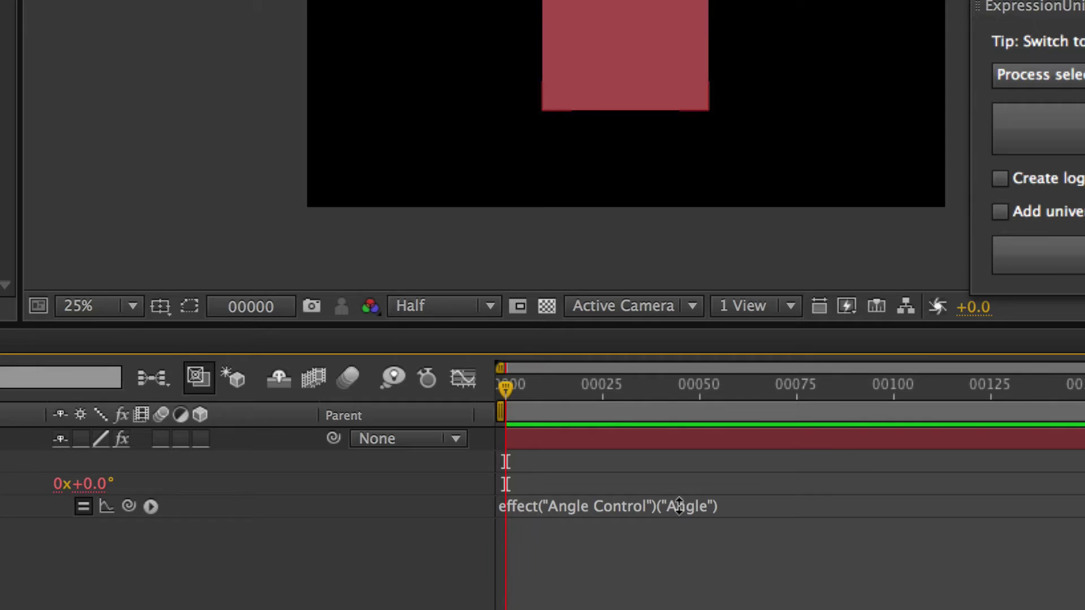
pyautogui.moveTo(174, 148); pyautogui.dragTo(219, 163)
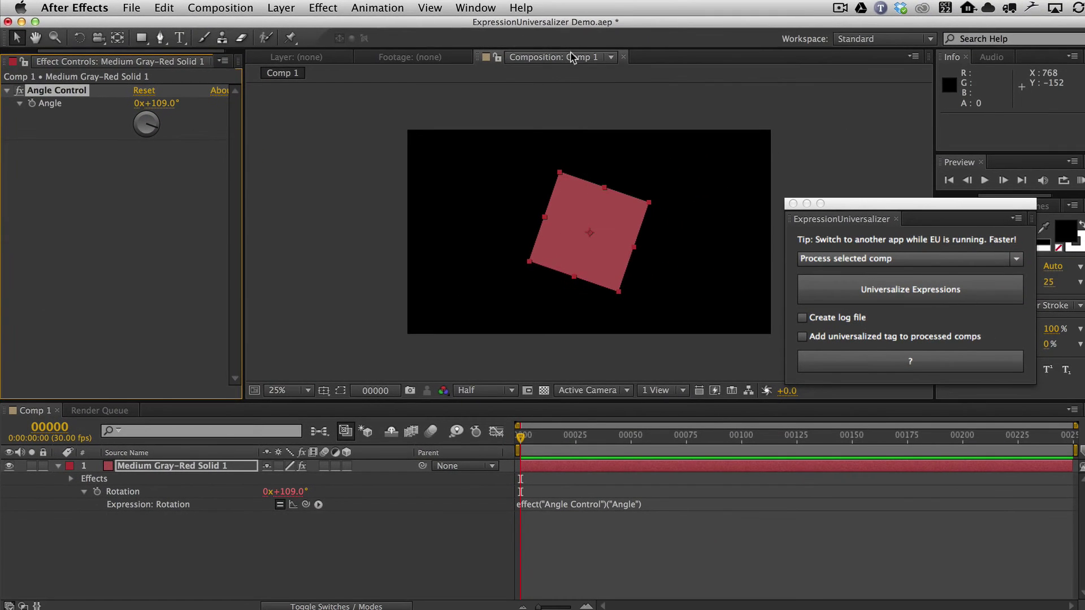
# - Save the project, view it in Spanish After Effects, and dismiss the expression error
pyautogui.press('super+s')
pyautogui.press('super+Tab')
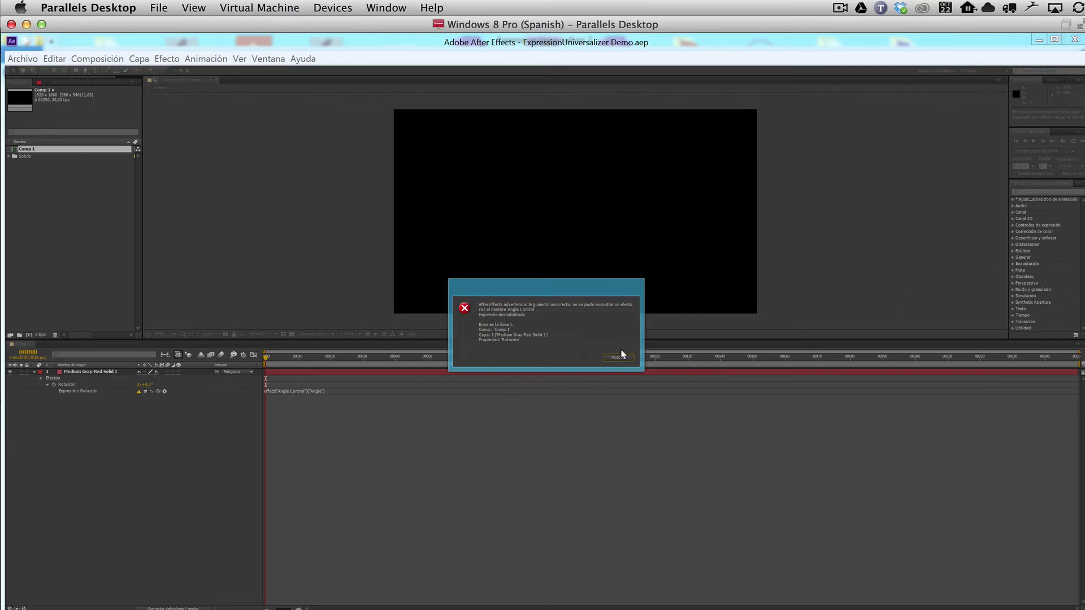
pyautogui.click(734, 375)
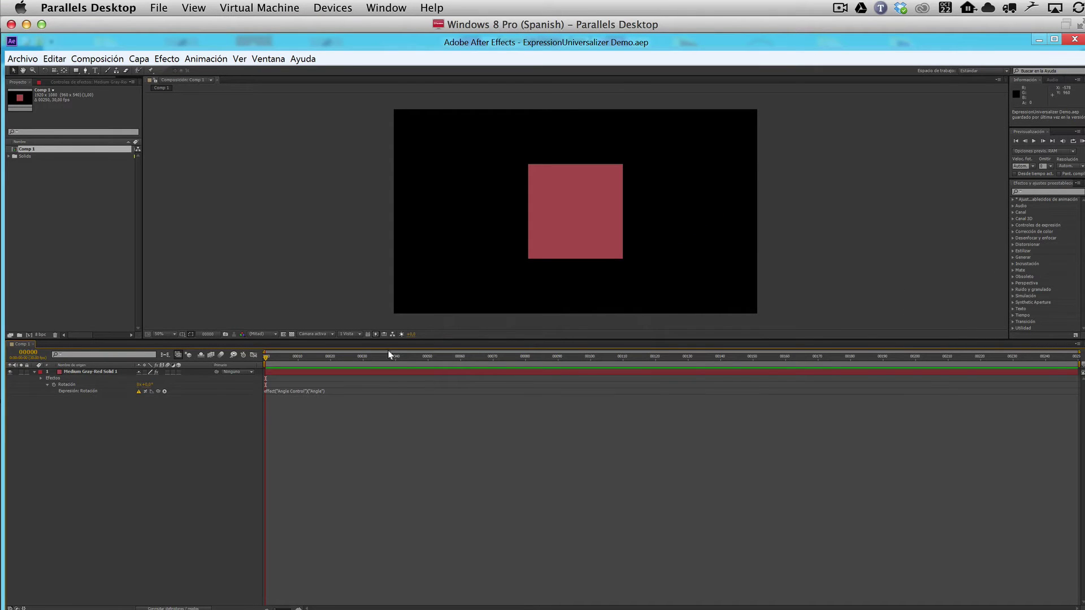
# - Return to Mac After Effects, where the square is rotated 109°
pyautogui.press('super+Tab')
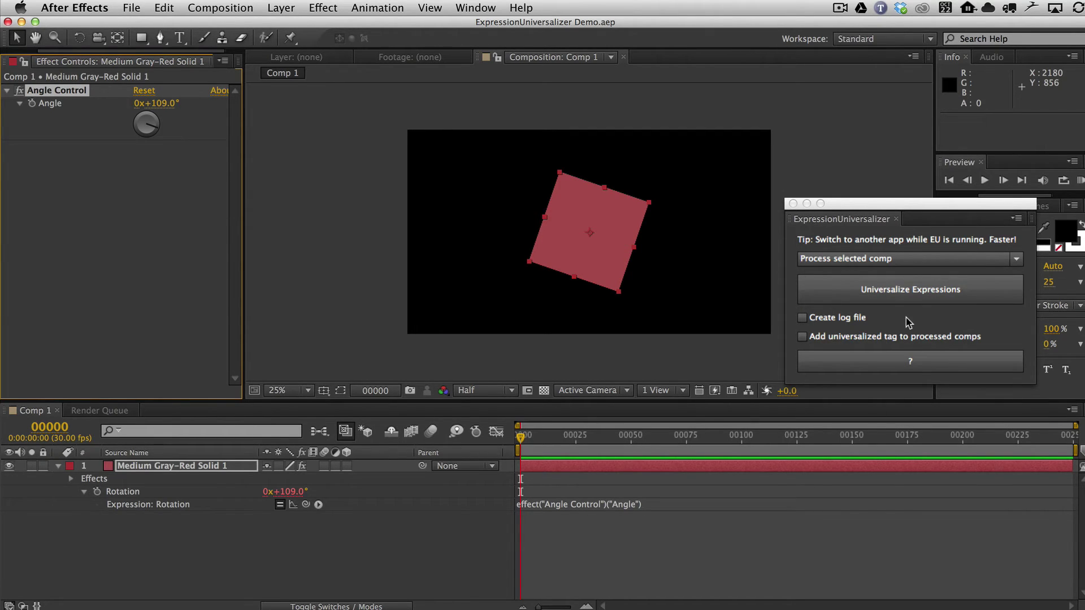
# - Recheck the unrotated square in Spanish After Effects, then bring Mac After Effects back to the front
pyautogui.click(394, 605)
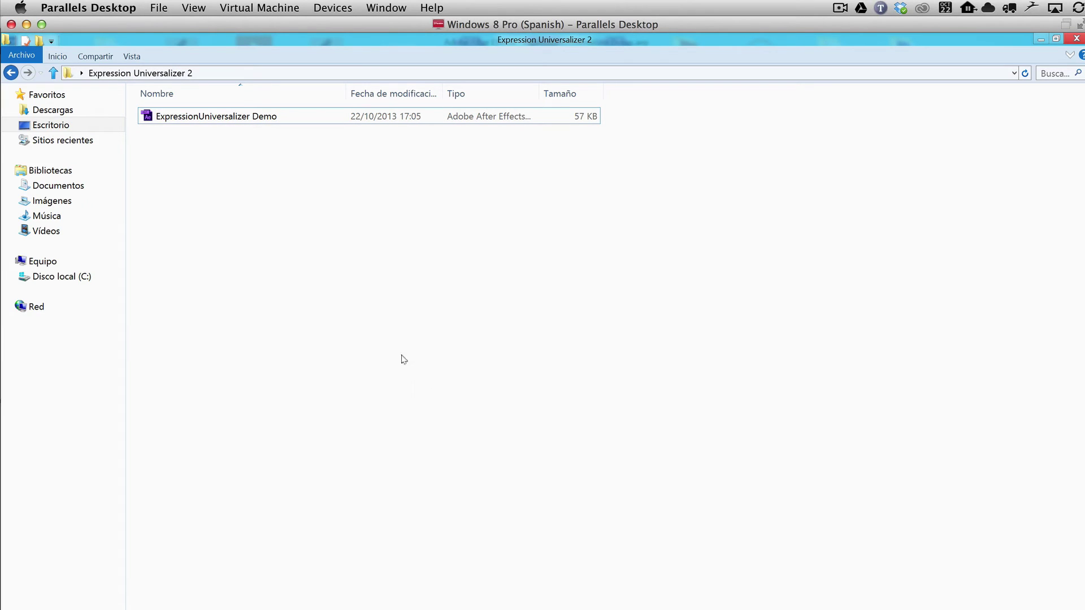
pyautogui.click(169, 605)
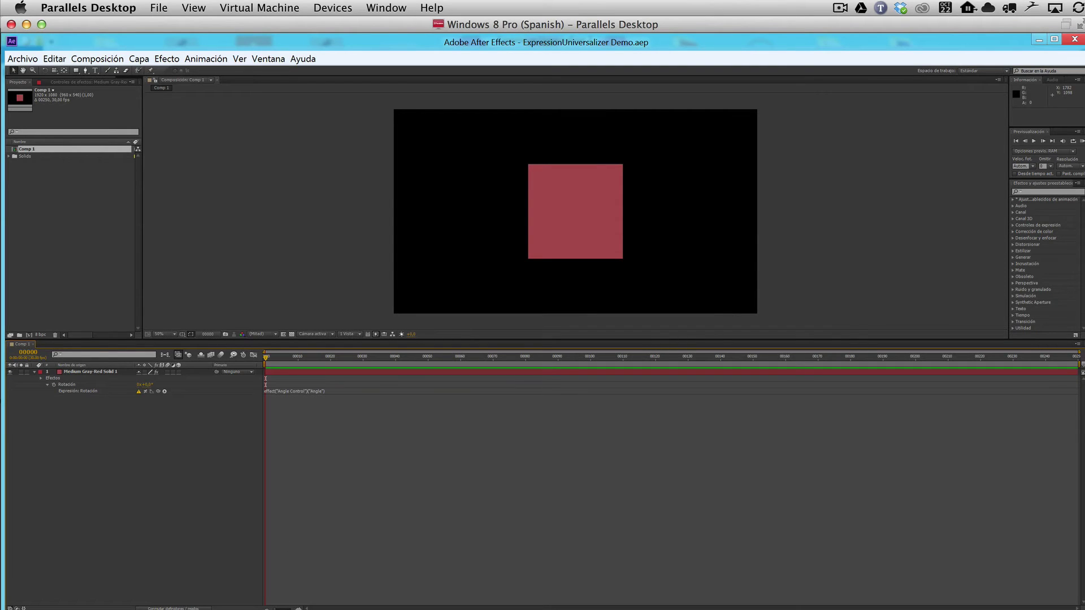
pyautogui.moveTo(95, 608)
pyautogui.press('super+Tab')
pyautogui.click(663, 447)
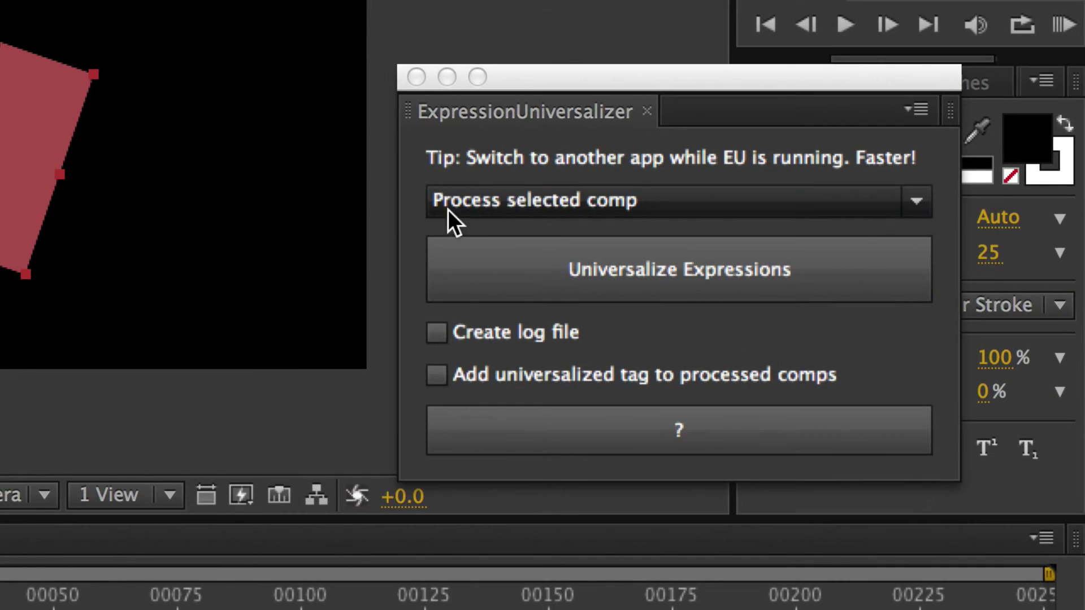
# - Choose 'Process all comps in project' as the ExpressionUniversalizer scope
pyautogui.click(510, 195)
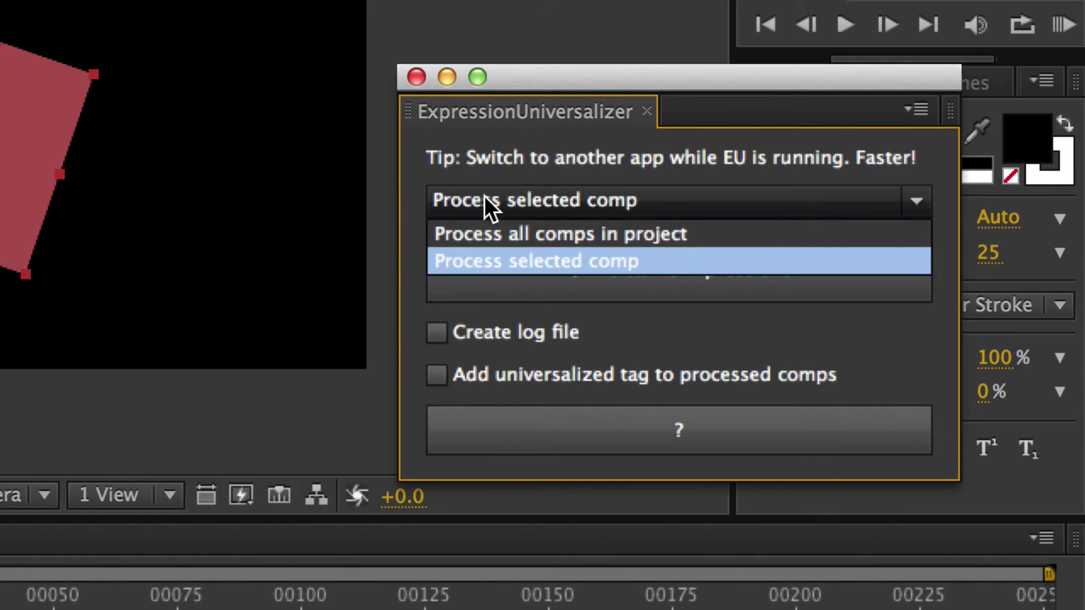
pyautogui.click(531, 257)
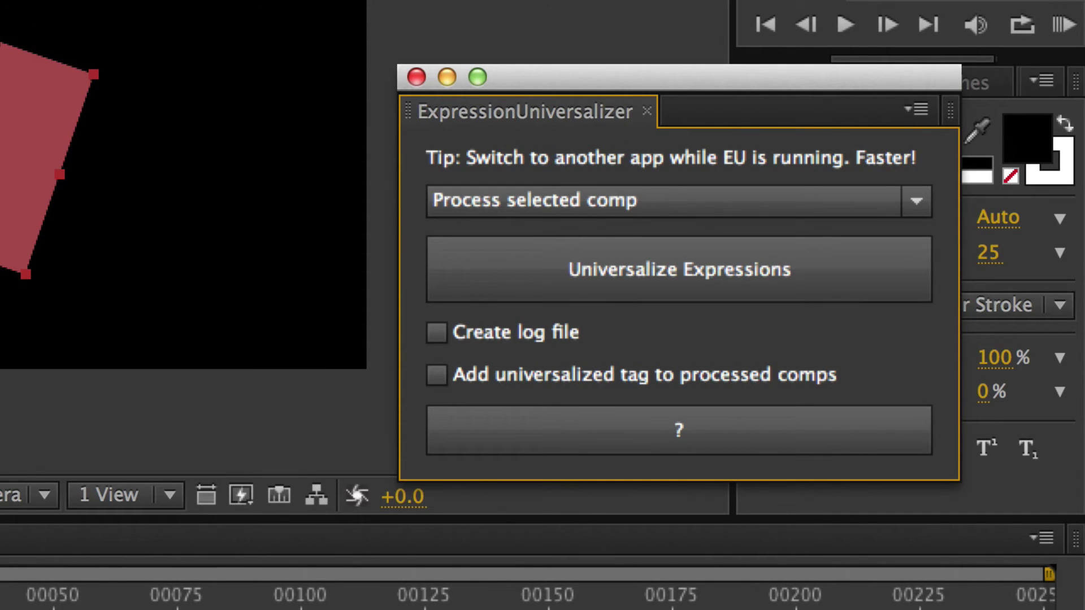
pyautogui.click(566, 201)
pyautogui.click(565, 234)
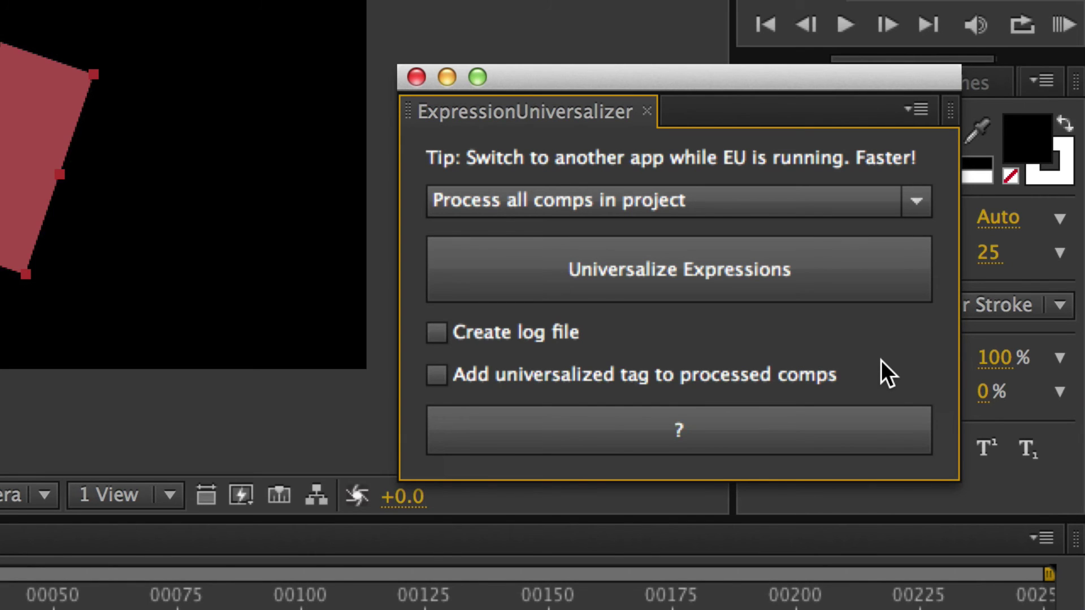
# - Run Universalize Expressions, converting 1 effect reference to effect("Angle Control 1")("ADBE Angle Control-0001")
pyautogui.click(907, 306)
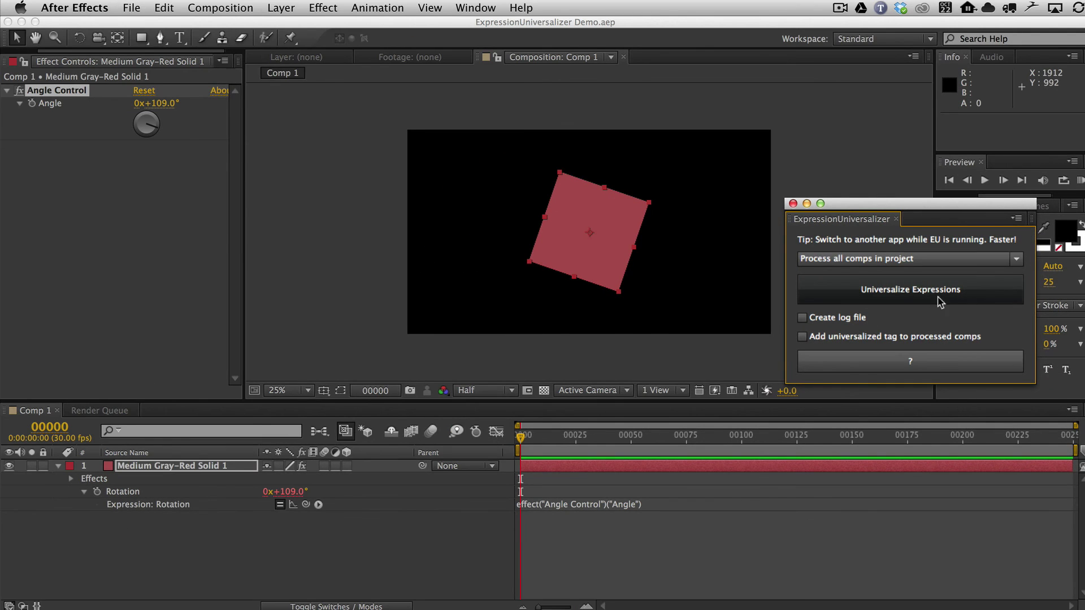
pyautogui.click(952, 295)
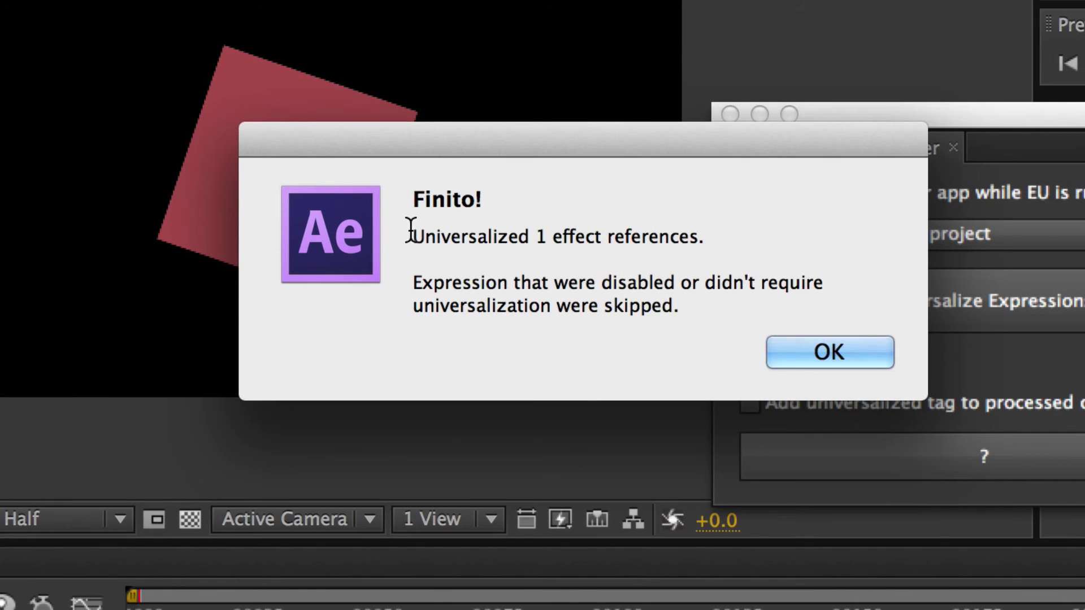
pyautogui.moveTo(665, 259); pyautogui.dragTo(764, 258)
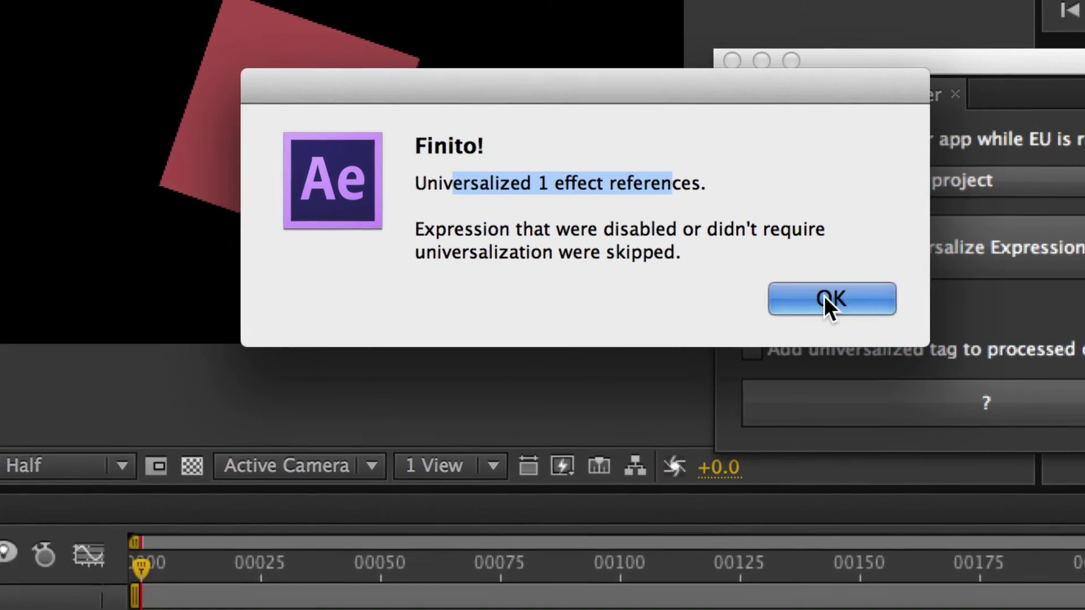
pyautogui.click(829, 351)
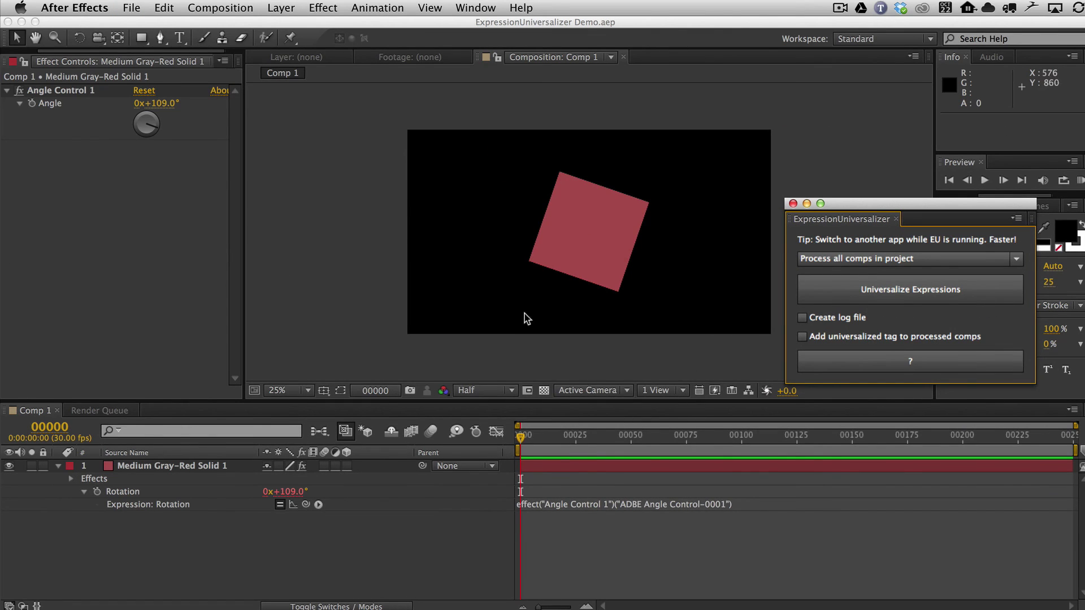
# - Reopen the universalized project in Spanish After Effects and rotate the square error-free with the Angle dial
pyautogui.press('super+Tab')
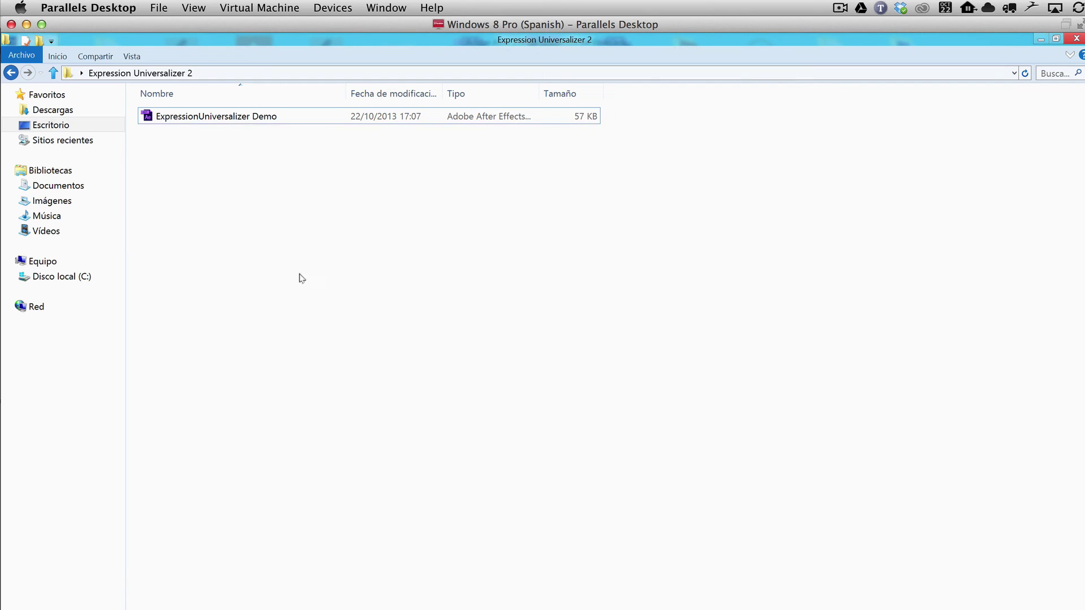
pyautogui.doubleClick(211, 116)
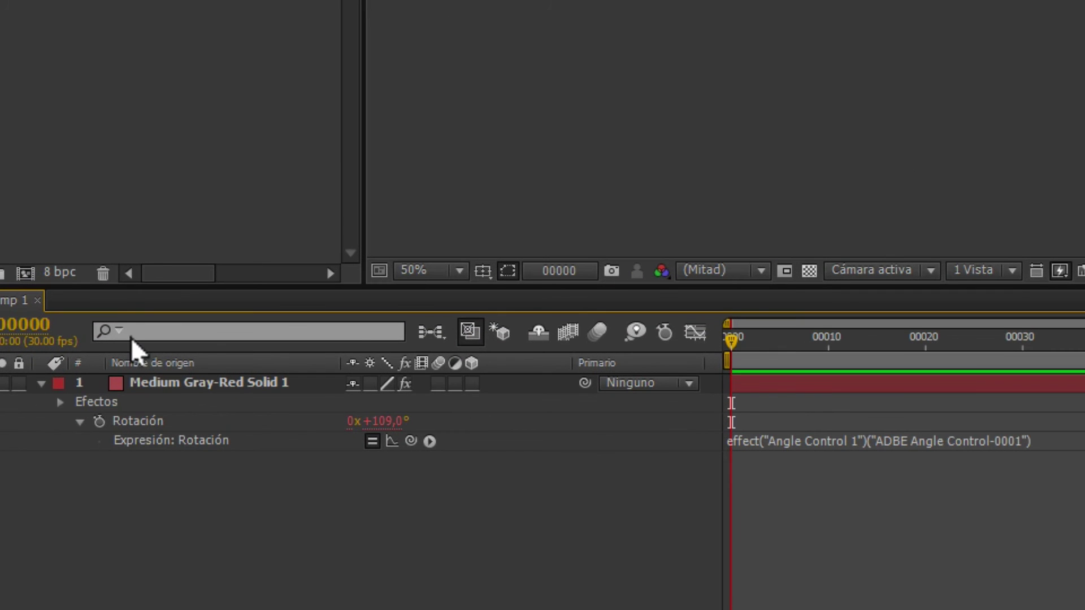
pyautogui.click(150, 375)
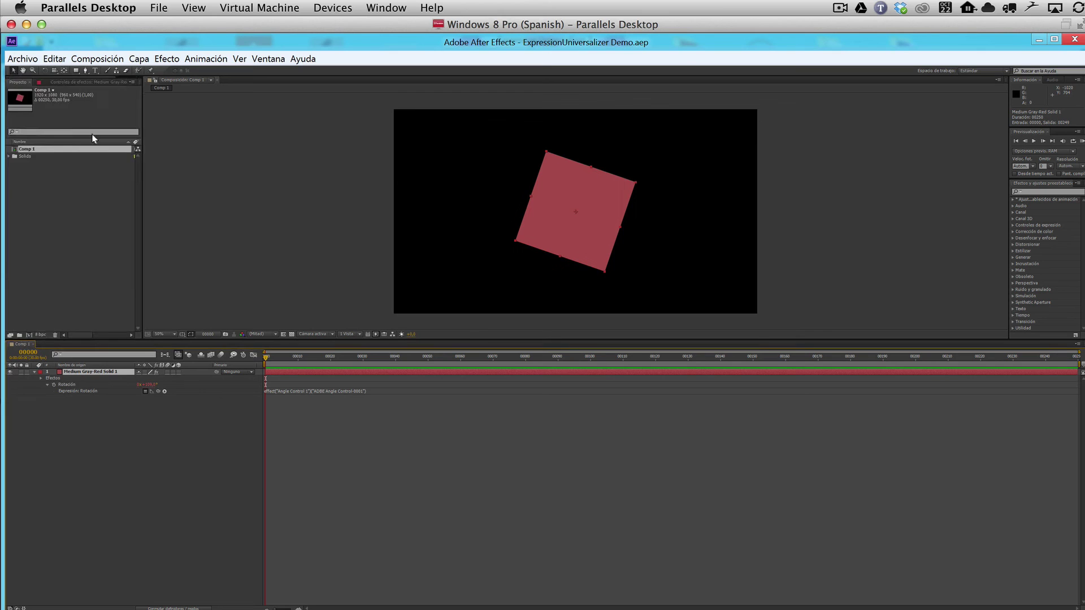
pyautogui.press('F3')
pyautogui.moveTo(84, 115); pyautogui.dragTo(95, 106)
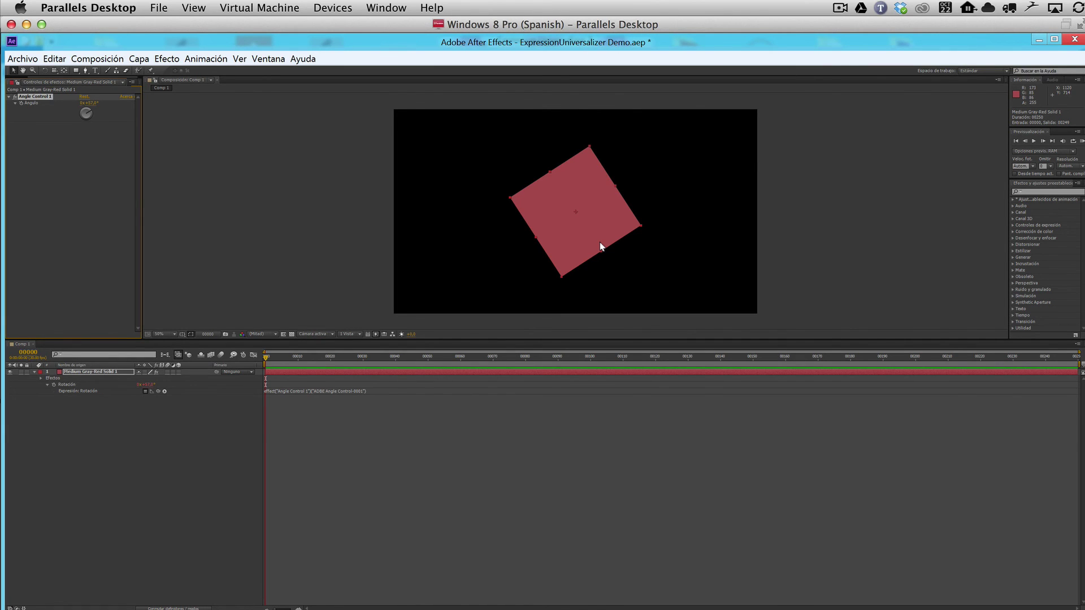
pyautogui.press('super+Tab')
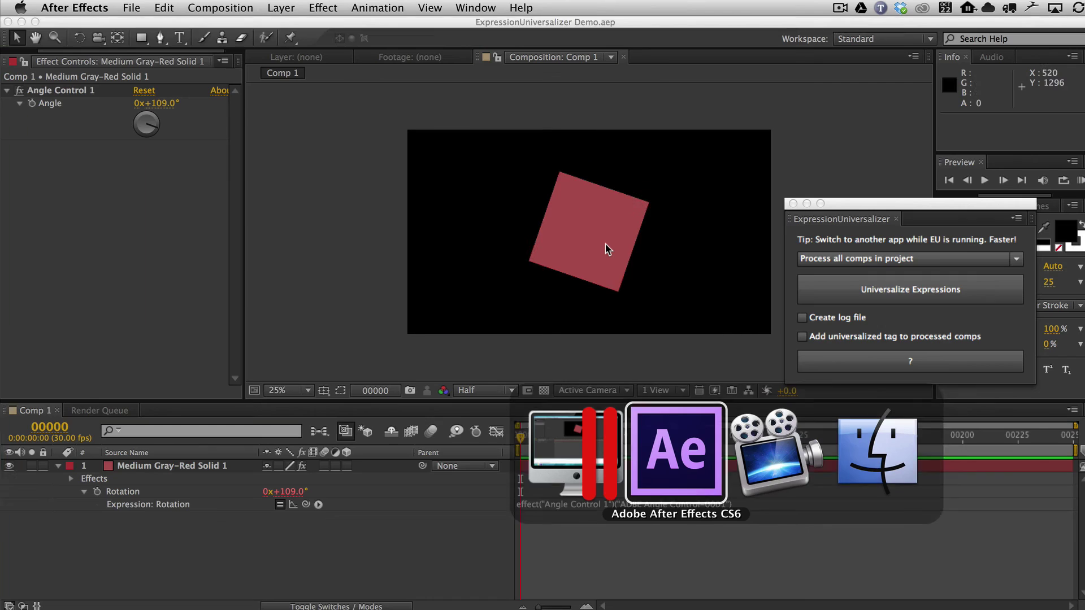